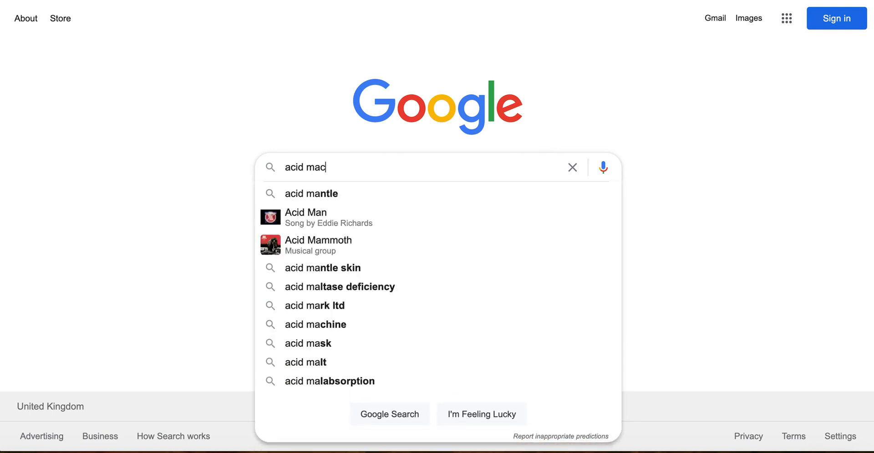
# Search Google for "acid machine 2" and open the Acid Machine 2 page by Errozero.
pyautogui.press('Return')
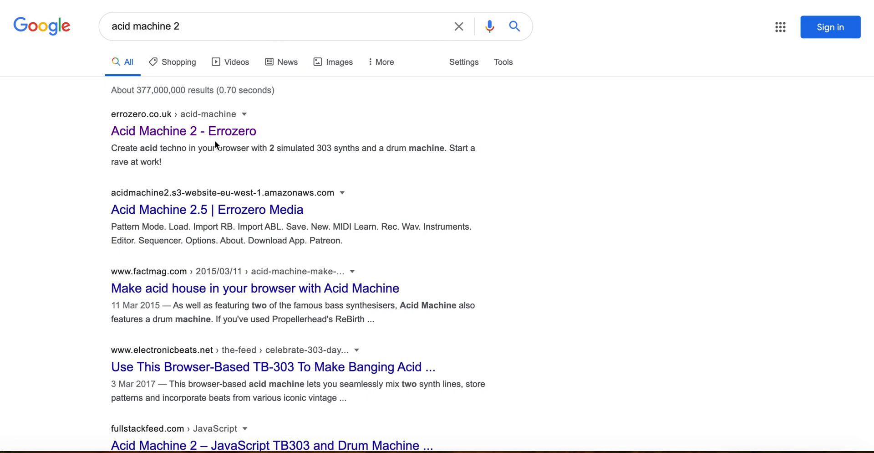
pyautogui.click(200, 133)
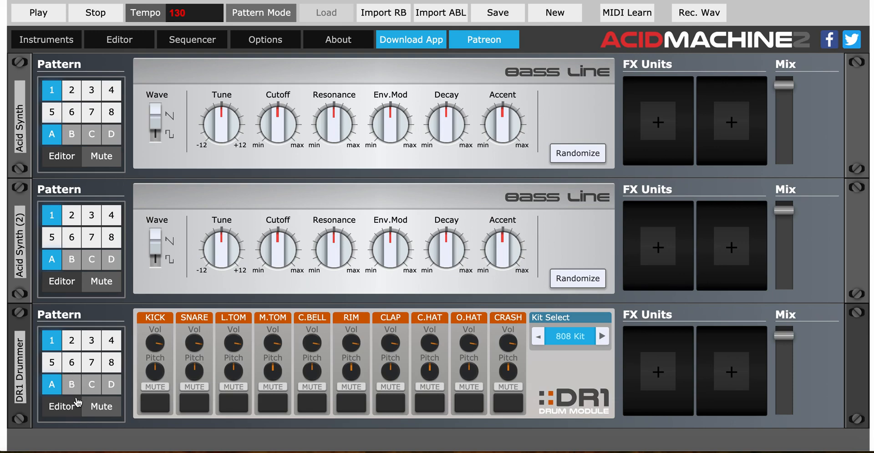
# Open the DR1 Drummer's pattern editor, play back its kick pattern and stop the playback.
pyautogui.click(61, 406)
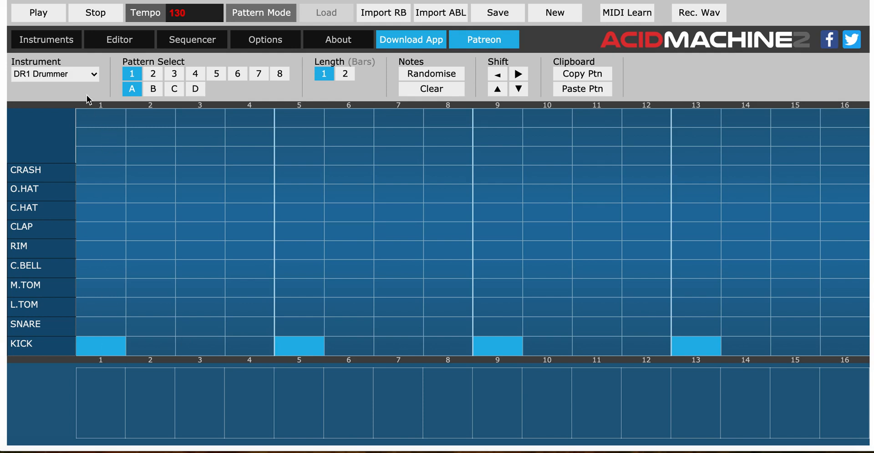
pyautogui.click(52, 21)
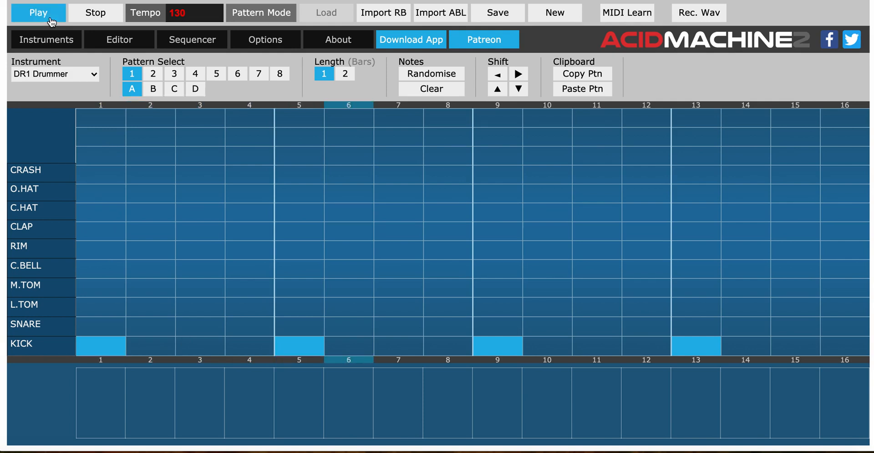
pyautogui.click(95, 18)
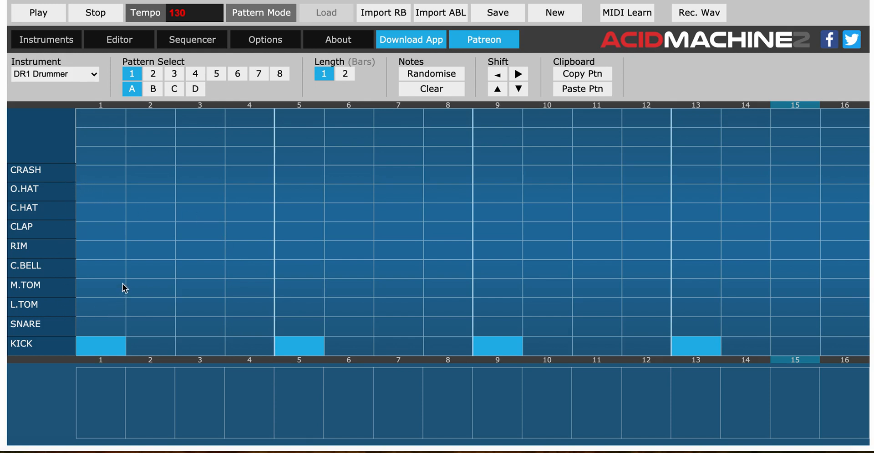
# Add crash hits on steps 1, 5, 9 and 13 of the drum pattern and play it back.
pyautogui.click(102, 175)
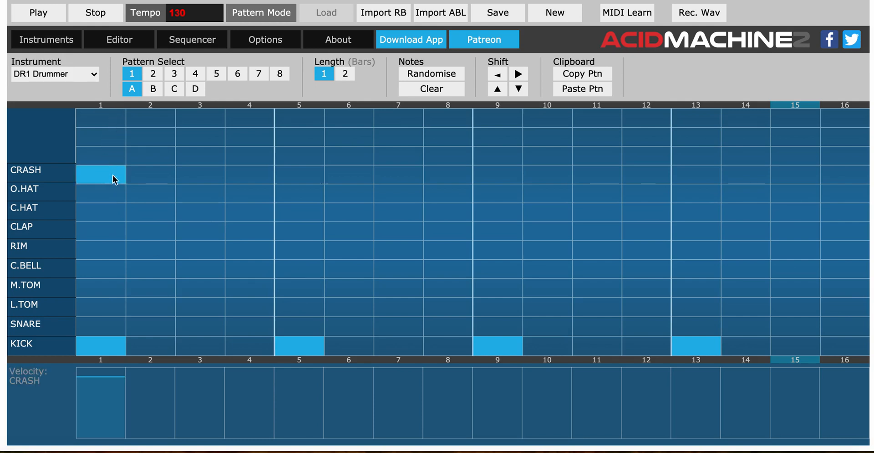
pyautogui.click(297, 175)
pyautogui.click(496, 180)
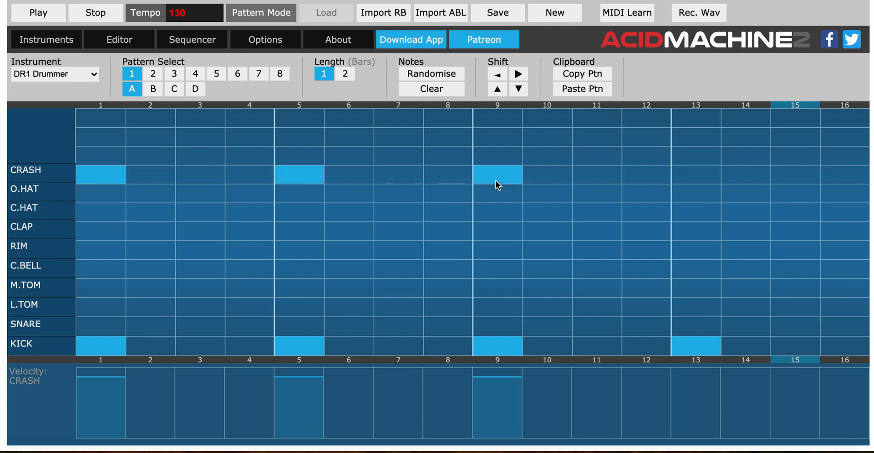
pyautogui.click(689, 175)
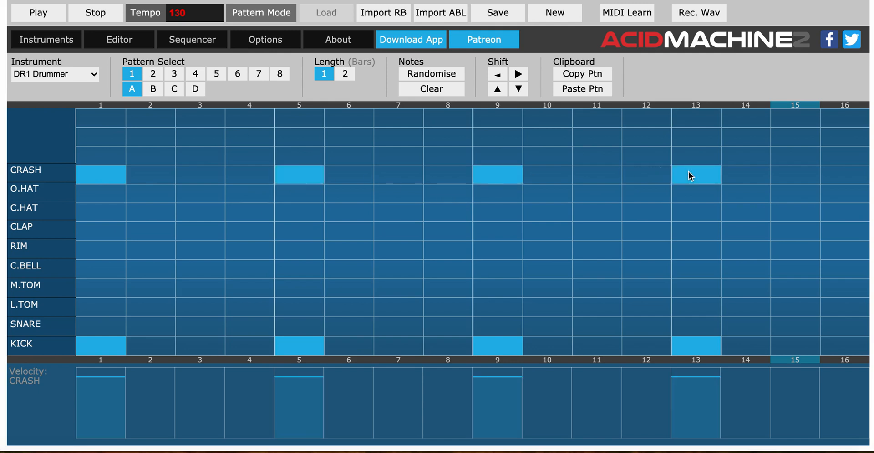
pyautogui.click(57, 20)
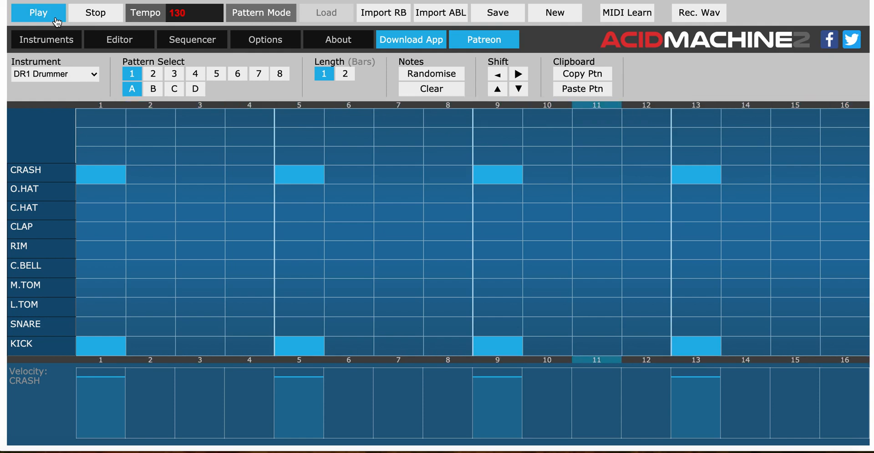
pyautogui.click(95, 17)
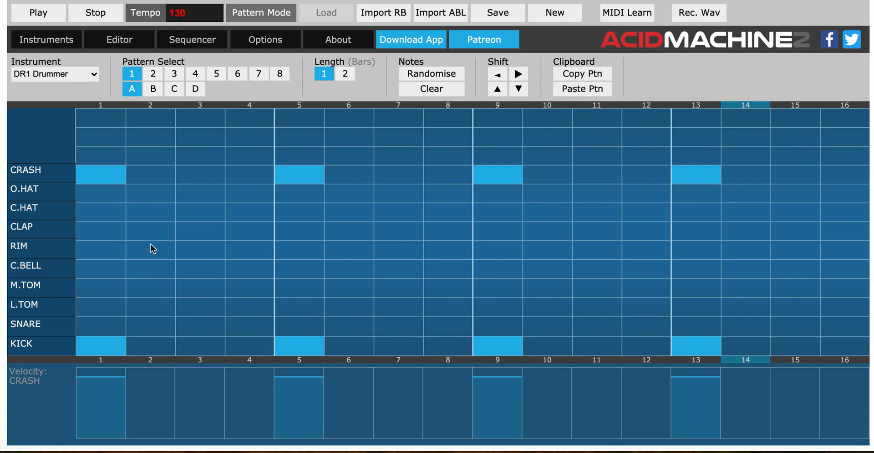
# Add rim hits on steps 3, 7, 11 and 15 of the drum pattern.
pyautogui.click(194, 260)
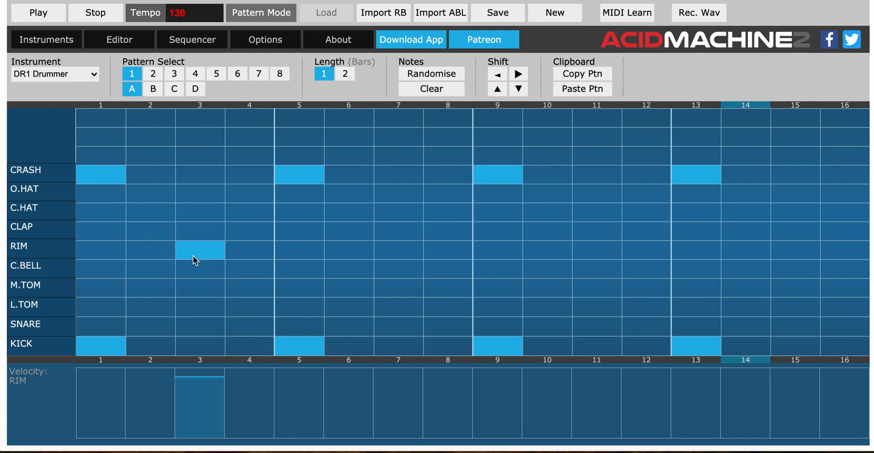
pyautogui.click(393, 252)
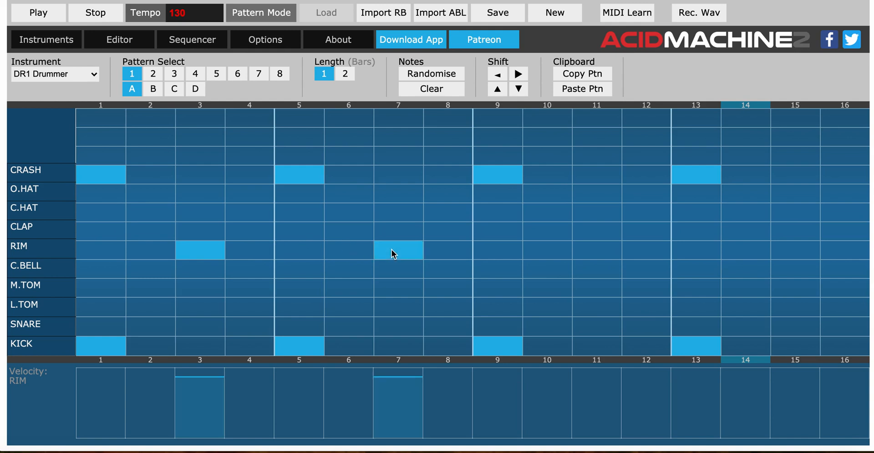
pyautogui.click(590, 250)
pyautogui.click(800, 256)
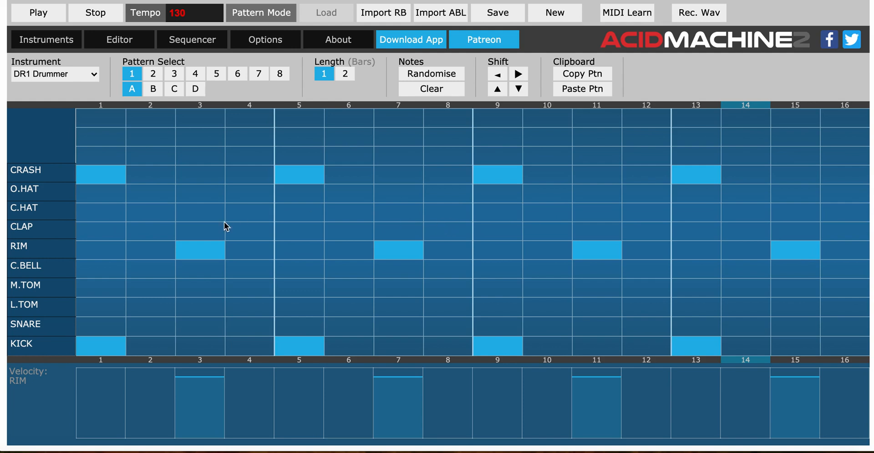
# Add claps on steps 2, 3, 6, 7, 10, 11, 14 and 15 and play the drum pattern back.
pyautogui.click(152, 234)
pyautogui.click(218, 236)
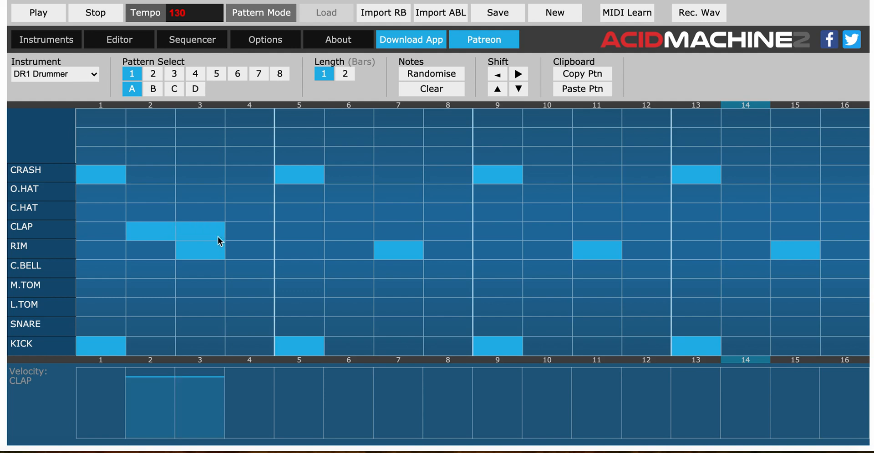
pyautogui.click(354, 232)
pyautogui.click(380, 234)
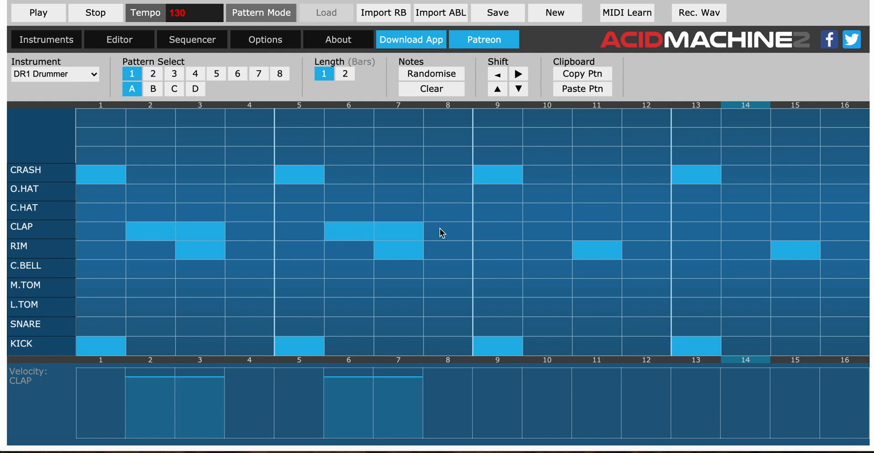
pyautogui.click(547, 236)
pyautogui.click(588, 236)
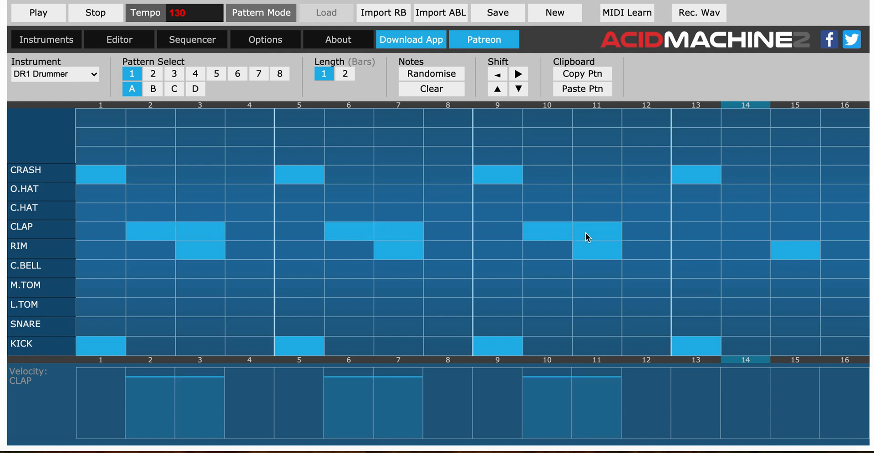
pyautogui.click(740, 235)
pyautogui.click(793, 236)
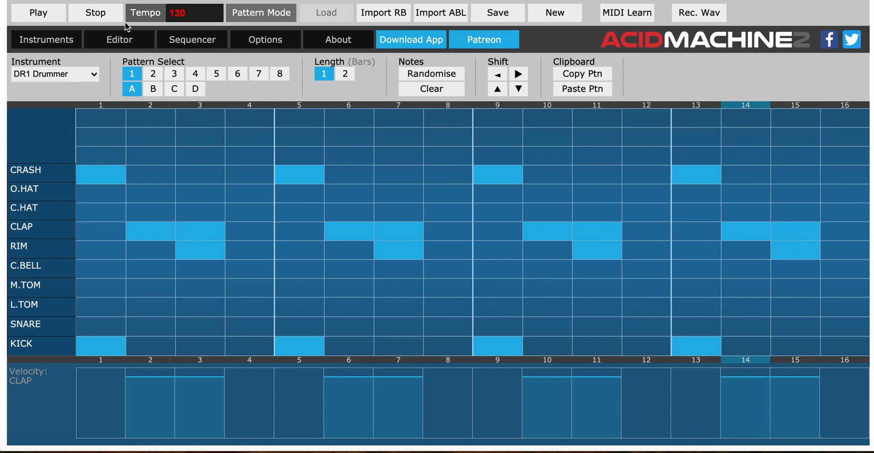
pyautogui.click(42, 16)
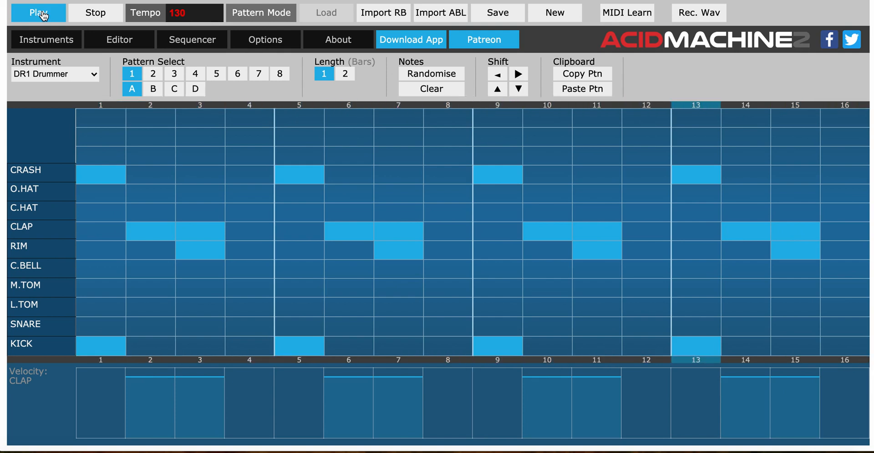
pyautogui.click(99, 17)
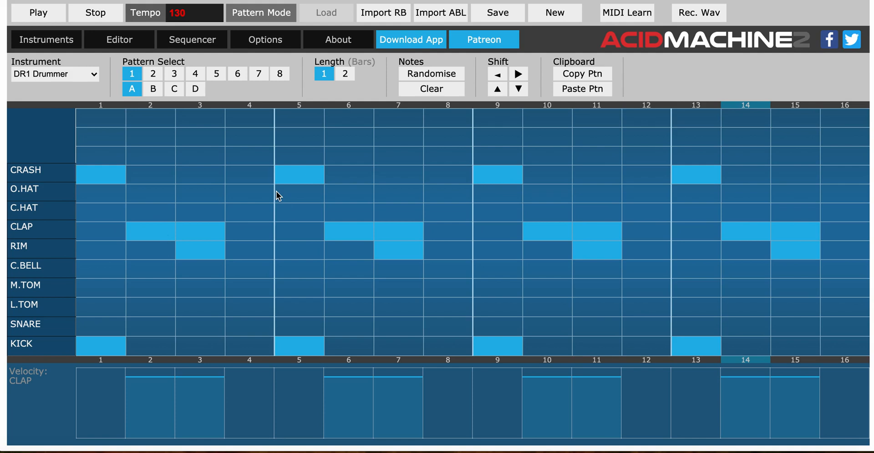
# Remove the crash on step 1 and the clap on step 2, and put both hits back.
pyautogui.click(102, 178)
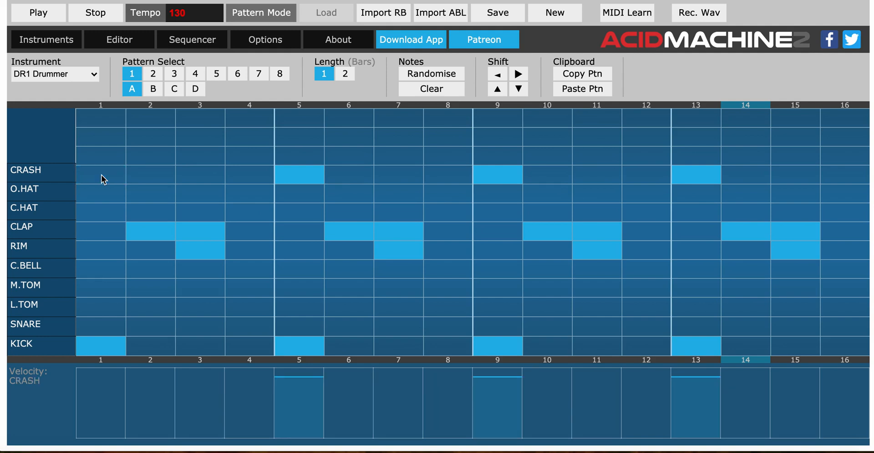
pyautogui.click(153, 233)
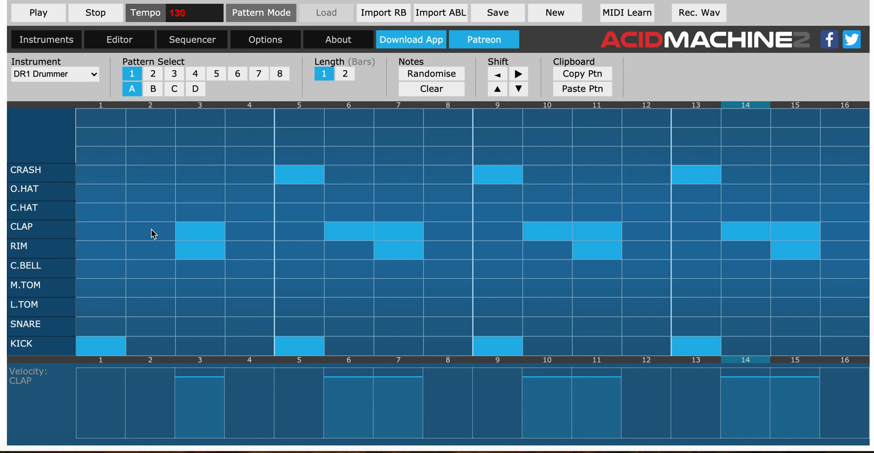
pyautogui.click(154, 234)
pyautogui.click(94, 171)
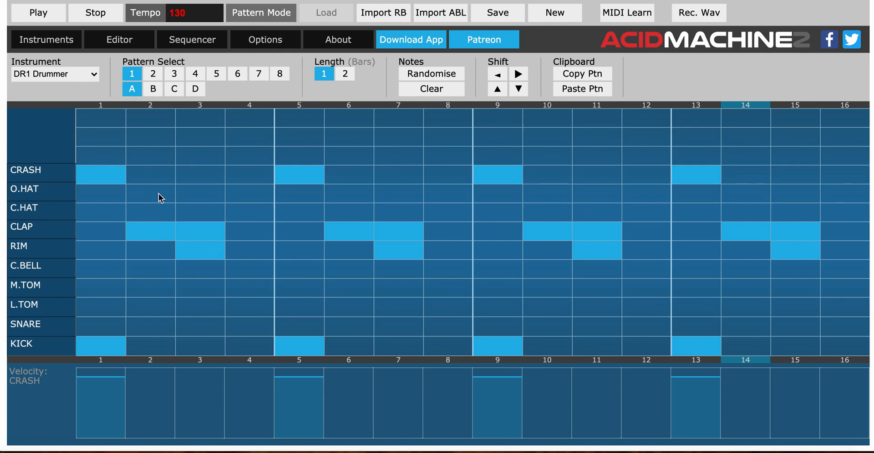
# In the Acid Synth (2) pattern editor, enter low C on steps 1–4, E on 5–6, low C on 7–8 and G on 9–12.
pyautogui.click(62, 48)
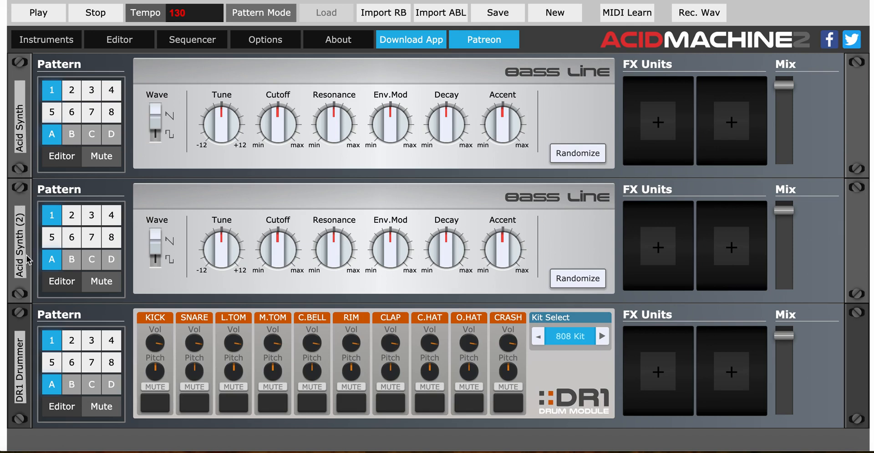
pyautogui.click(62, 289)
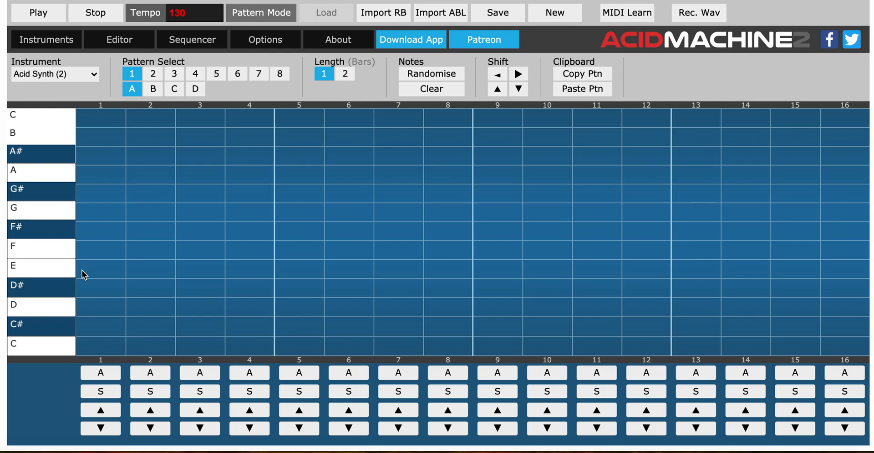
pyautogui.moveTo(105, 342); pyautogui.dragTo(249, 344)
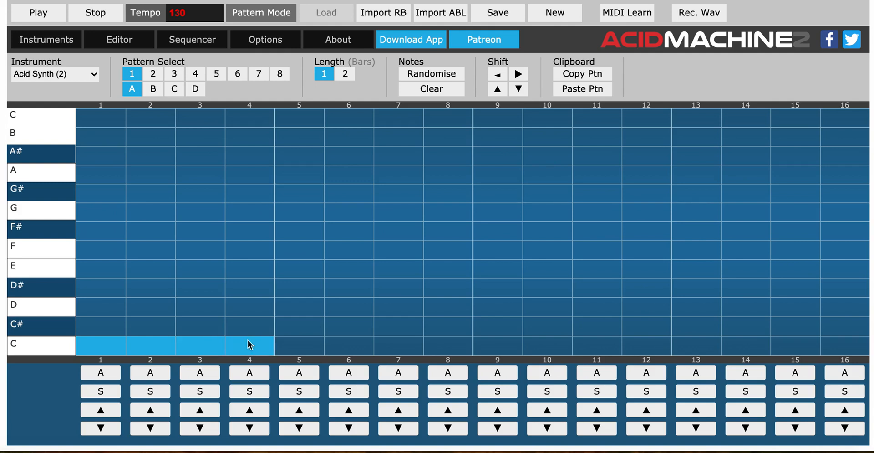
pyautogui.moveTo(304, 269); pyautogui.dragTo(351, 274)
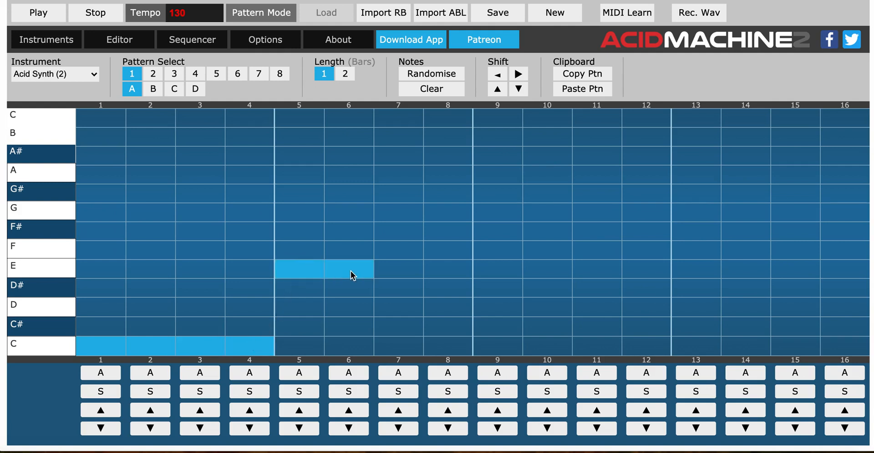
pyautogui.moveTo(404, 347); pyautogui.dragTo(455, 343)
pyautogui.moveTo(506, 208); pyautogui.dragTo(647, 212)
# Enter A# on step 13, G on 14, E on 15 and low C on 16, and play the pattern back.
pyautogui.click(694, 157)
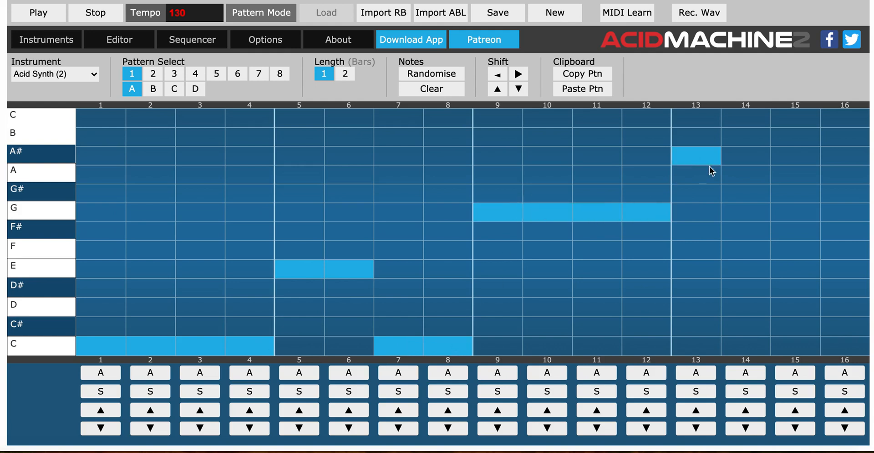
pyautogui.click(742, 214)
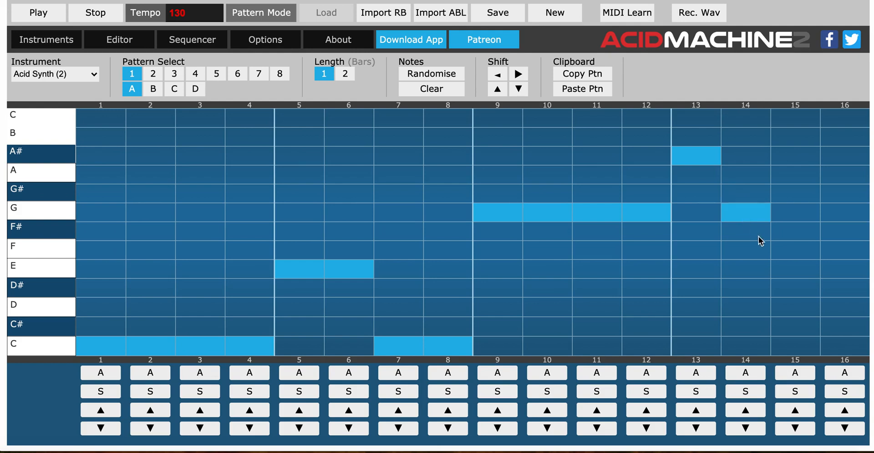
pyautogui.click(789, 270)
pyautogui.click(840, 347)
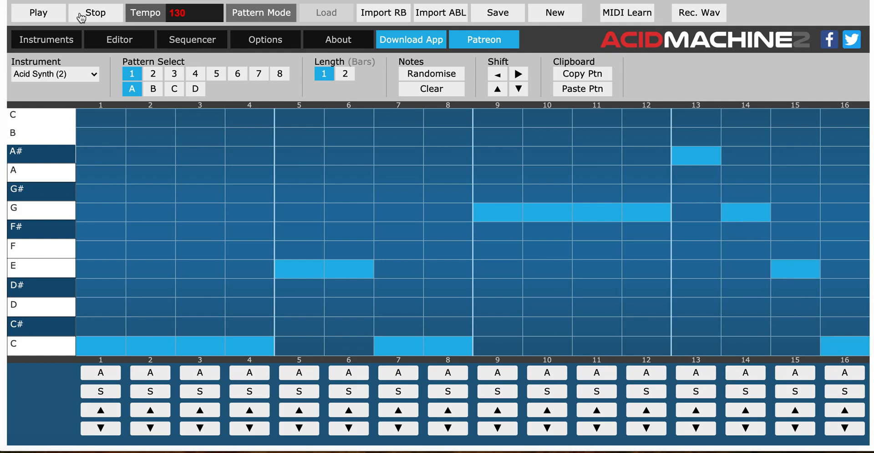
pyautogui.click(55, 15)
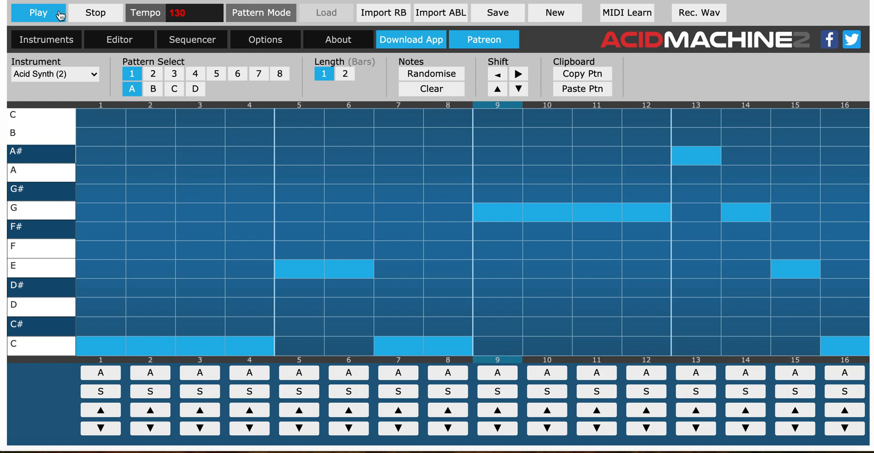
pyautogui.click(96, 14)
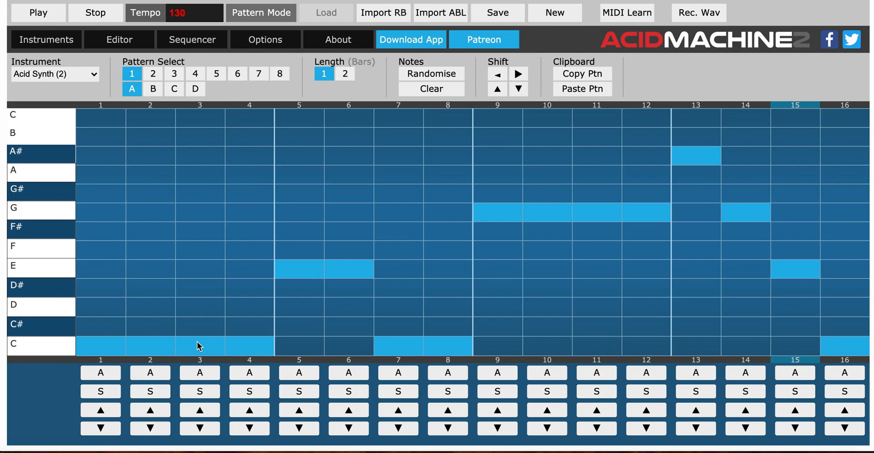
# Raise the synth notes on steps 3 and 4 to D and play the pattern back.
pyautogui.moveTo(199, 346); pyautogui.dragTo(202, 318)
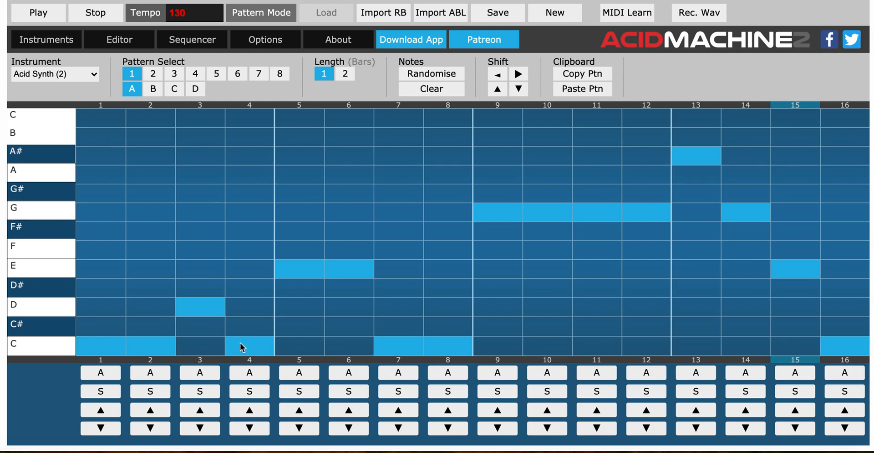
pyautogui.moveTo(243, 348); pyautogui.dragTo(245, 318)
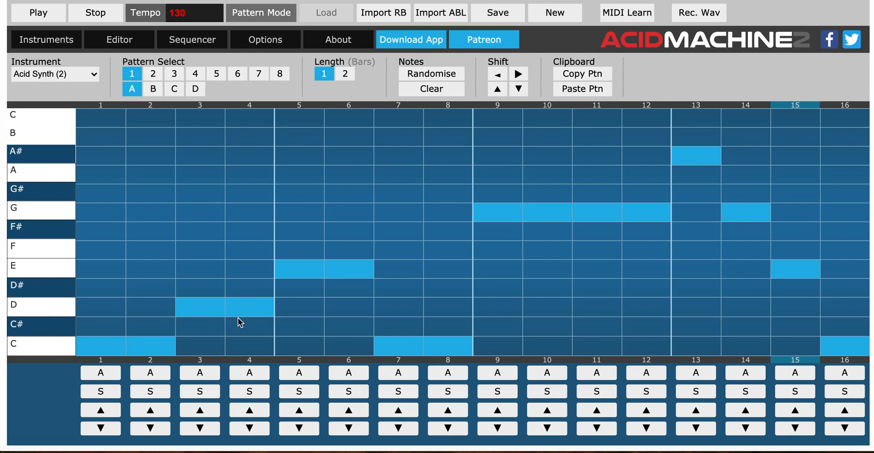
pyautogui.click(56, 20)
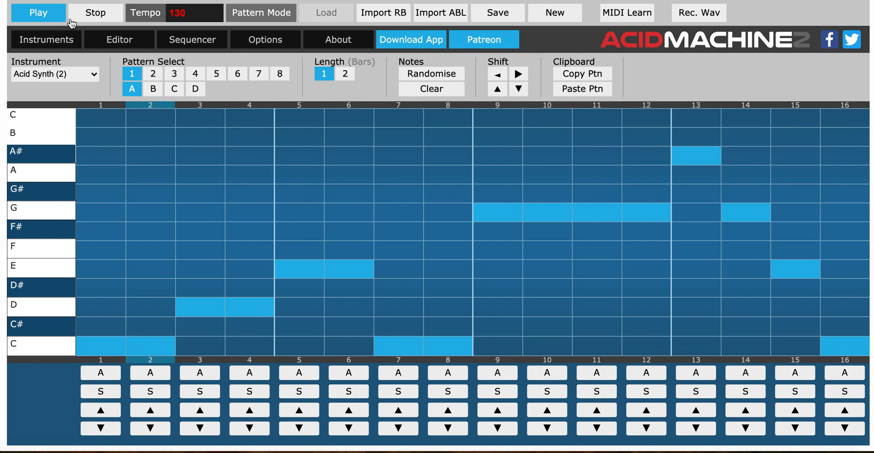
pyautogui.click(103, 18)
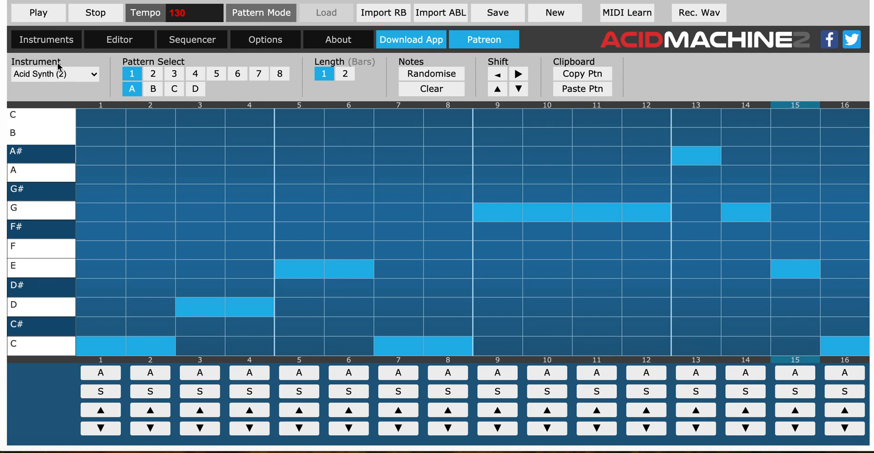
# In the Acid Synth pattern editor, enter high C on steps 1–4, G on 5–8 and E on 9–10.
pyautogui.click(48, 43)
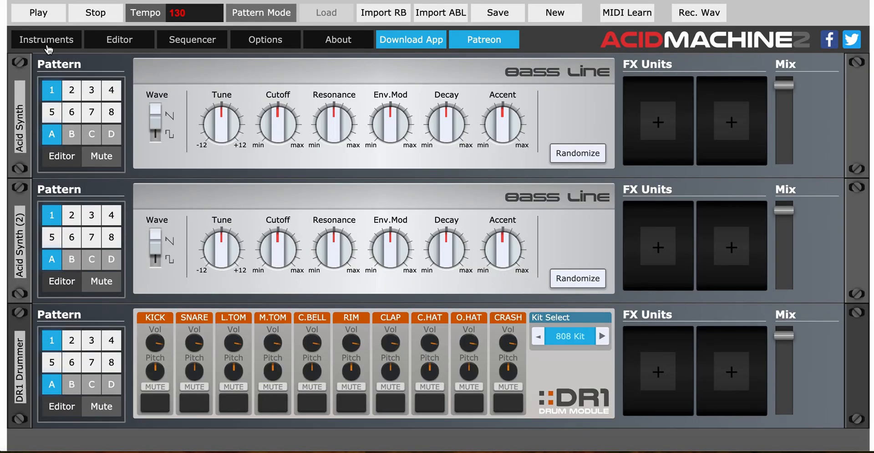
pyautogui.click(57, 161)
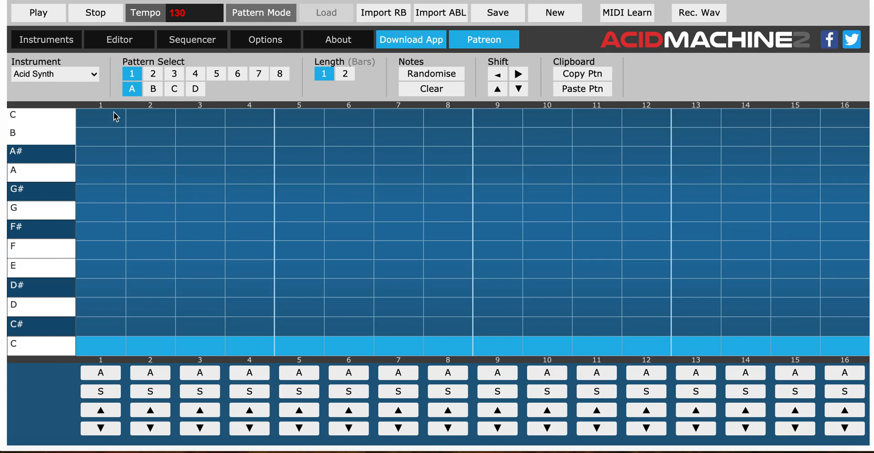
pyautogui.moveTo(114, 117)
pyautogui.mouseDown()
pyautogui.moveTo(160, 129)
pyautogui.moveTo(263, 130)
pyautogui.mouseUp()
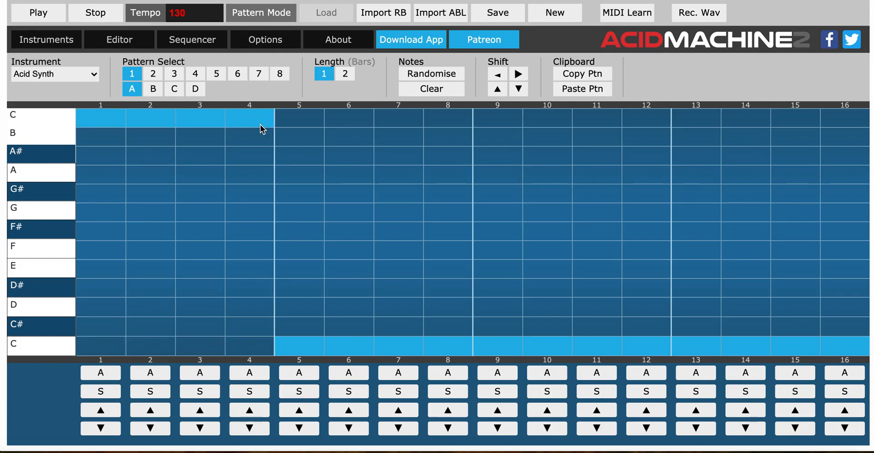
pyautogui.moveTo(298, 215)
pyautogui.mouseDown()
pyautogui.moveTo(335, 223)
pyautogui.moveTo(414, 211)
pyautogui.moveTo(449, 217)
pyautogui.moveTo(469, 237)
pyautogui.mouseUp()
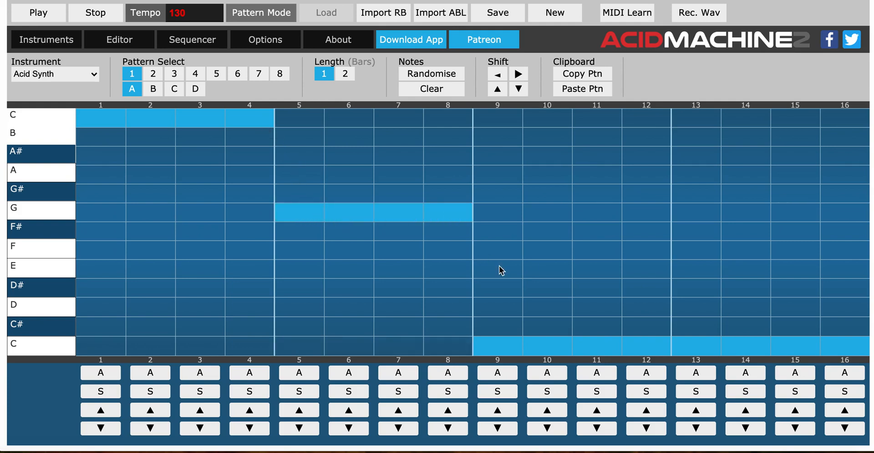
pyautogui.moveTo(502, 271); pyautogui.dragTo(537, 277)
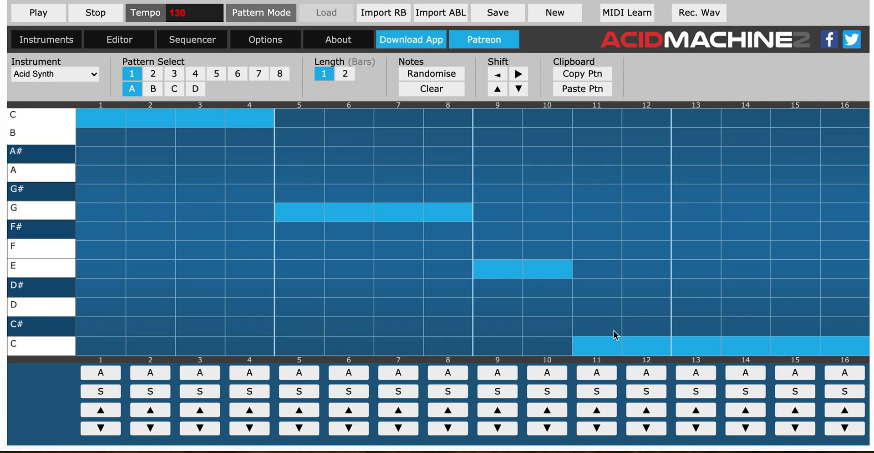
# Enter high C on steps 11–13, G# on 14–15 and high C on 16, and play the pattern back.
pyautogui.click(657, 122)
pyautogui.click(694, 122)
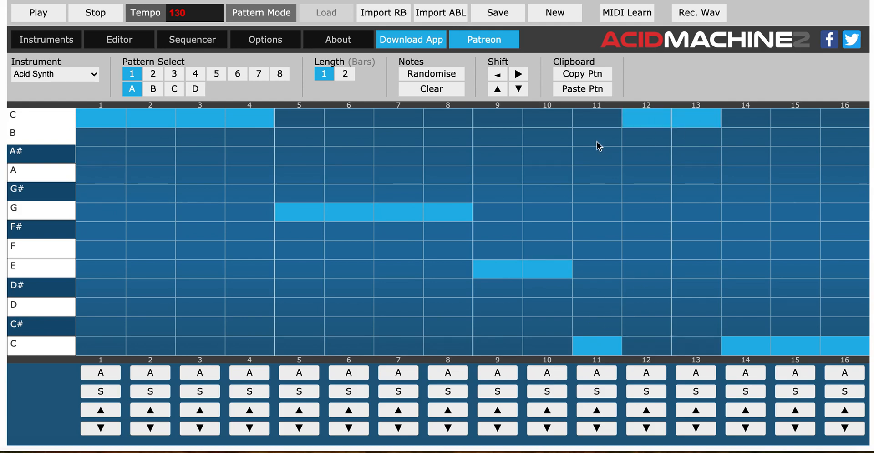
pyautogui.click(605, 123)
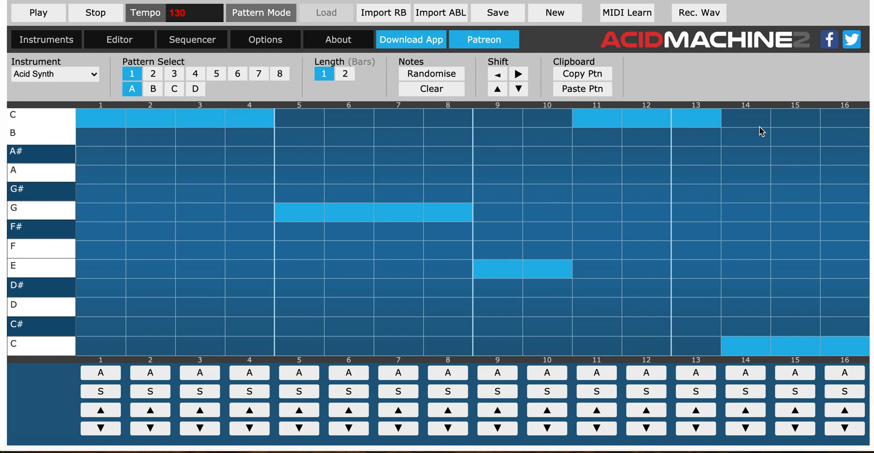
pyautogui.click(748, 194)
pyautogui.click(798, 196)
pyautogui.click(841, 123)
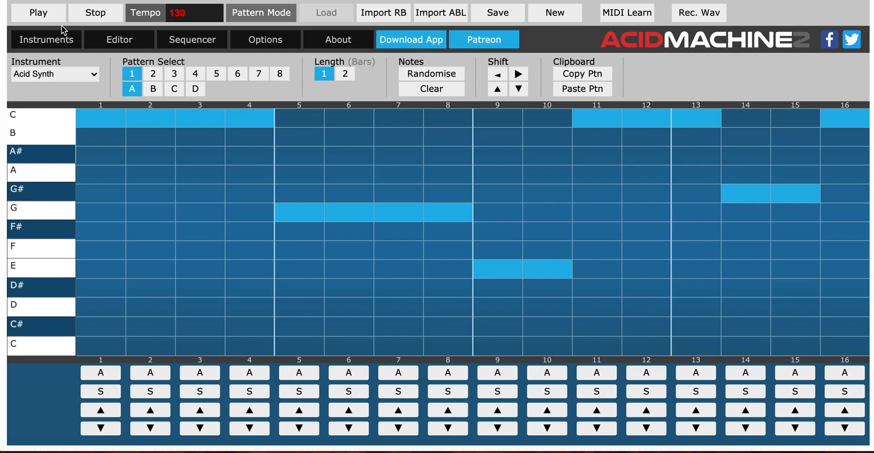
pyautogui.click(39, 12)
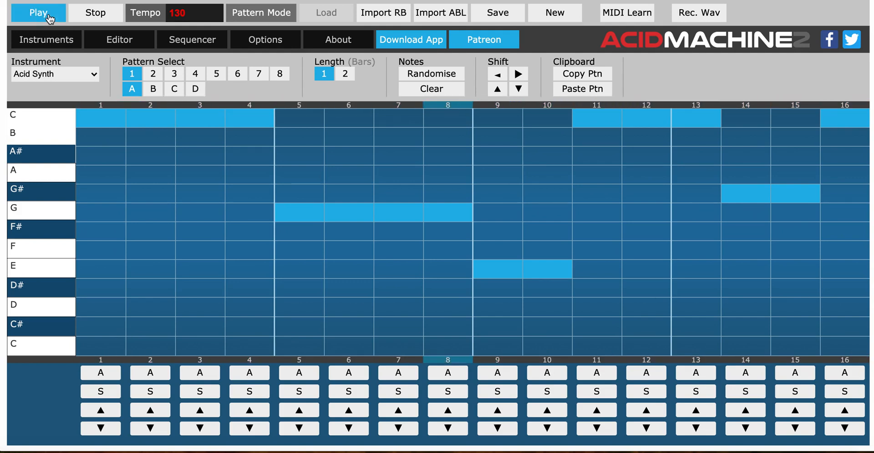
pyautogui.click(94, 16)
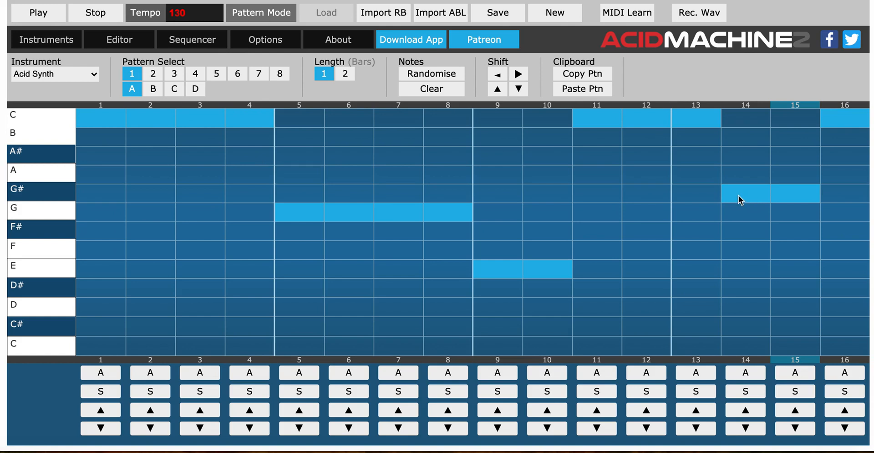
# Lower the Acid Synth notes on steps 14 and 15 to G and play the pattern back.
pyautogui.click(750, 206)
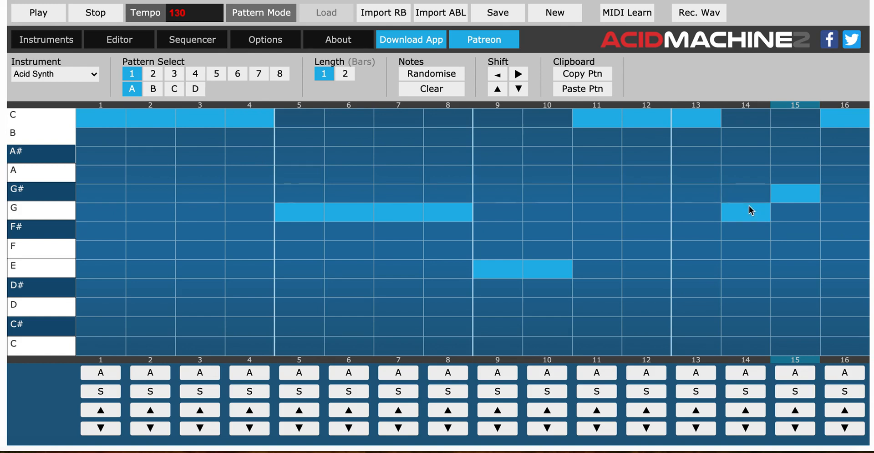
pyautogui.click(797, 211)
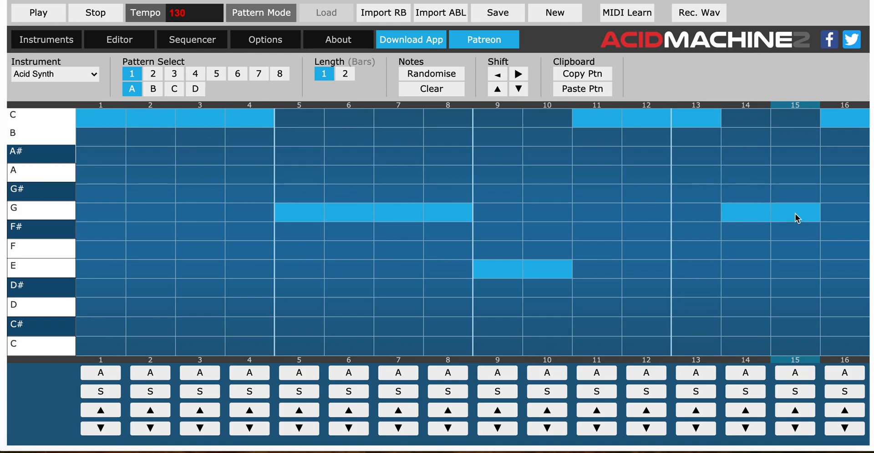
pyautogui.click(45, 20)
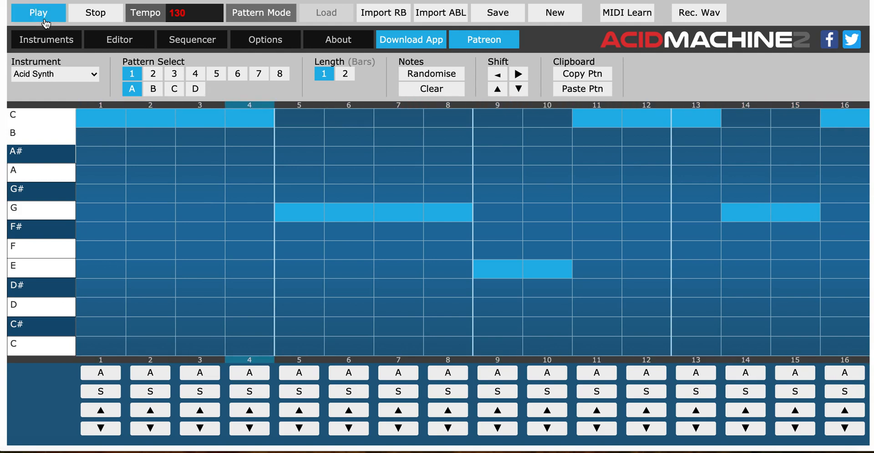
pyautogui.click(85, 18)
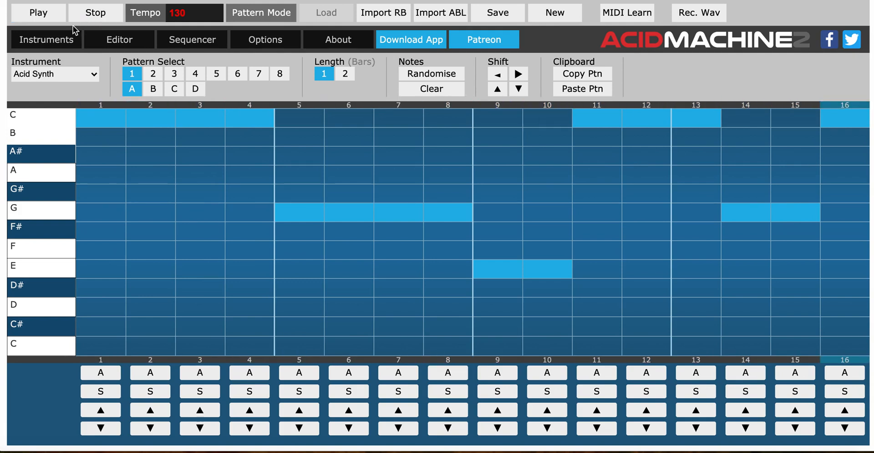
# Return to the instruments overview and record the playing loop as a WAV, stopping playback to end the recording.
pyautogui.click(54, 42)
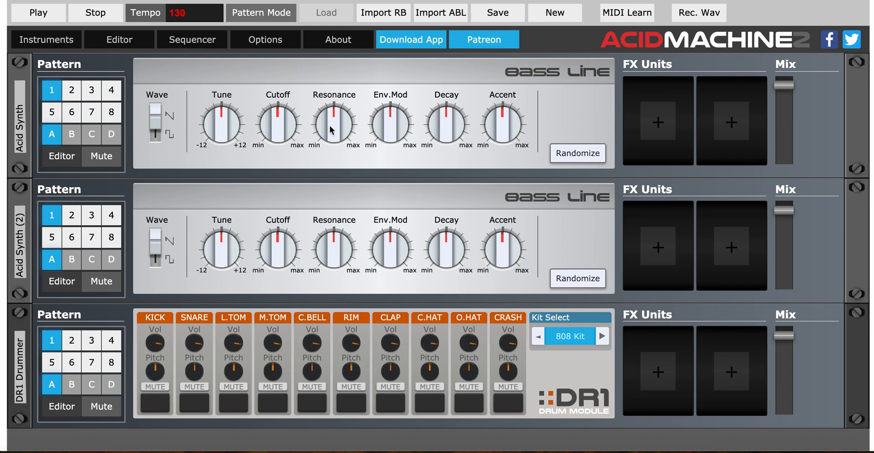
pyautogui.click(712, 21)
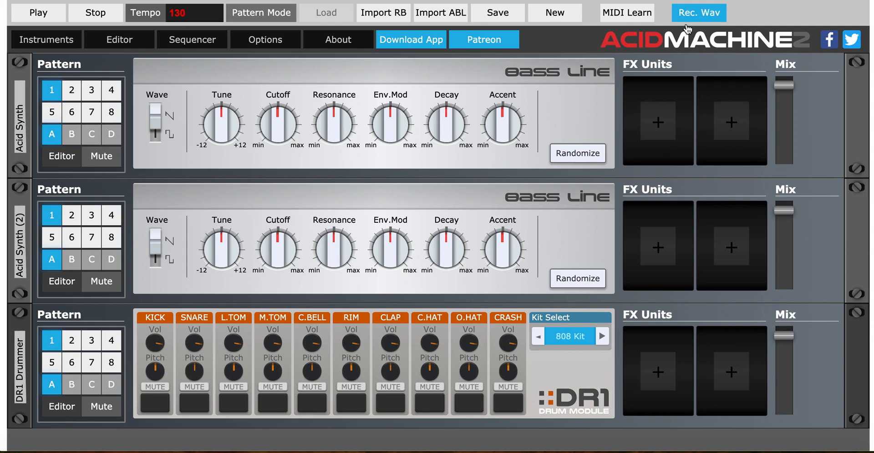
pyautogui.click(55, 21)
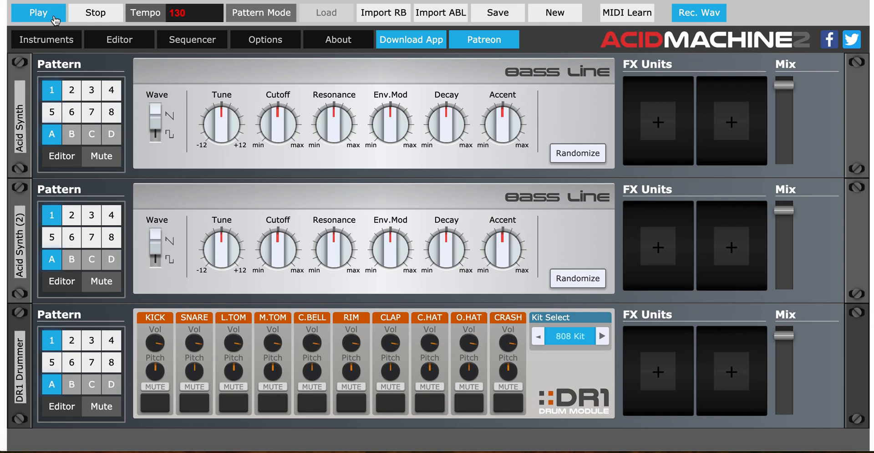
pyautogui.click(90, 19)
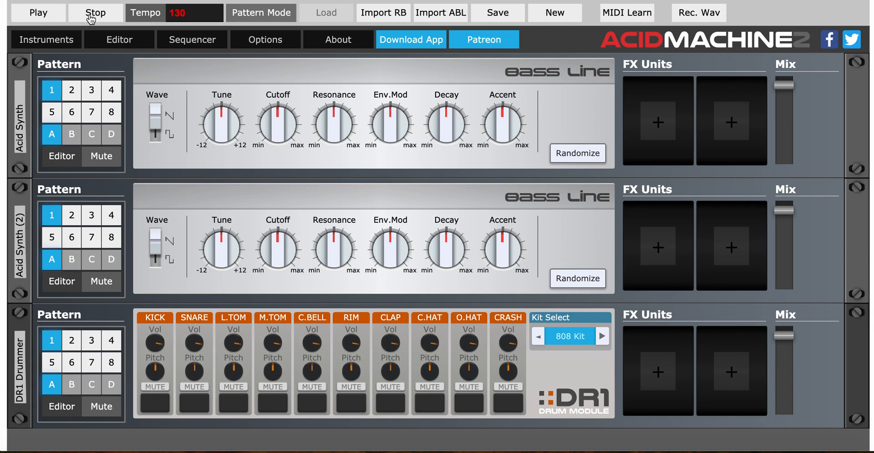